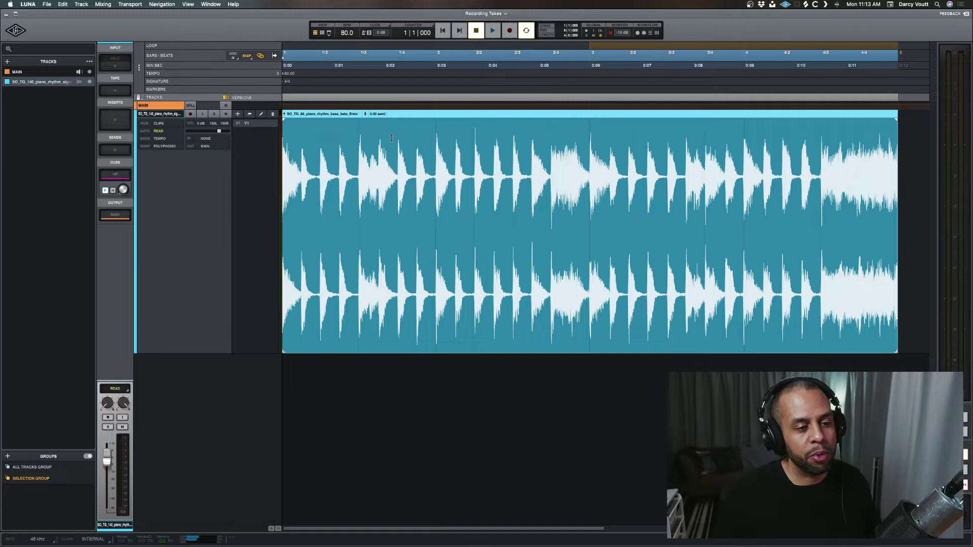
- Play back the piano clip to hear its original level and pitch
click(387, 237)
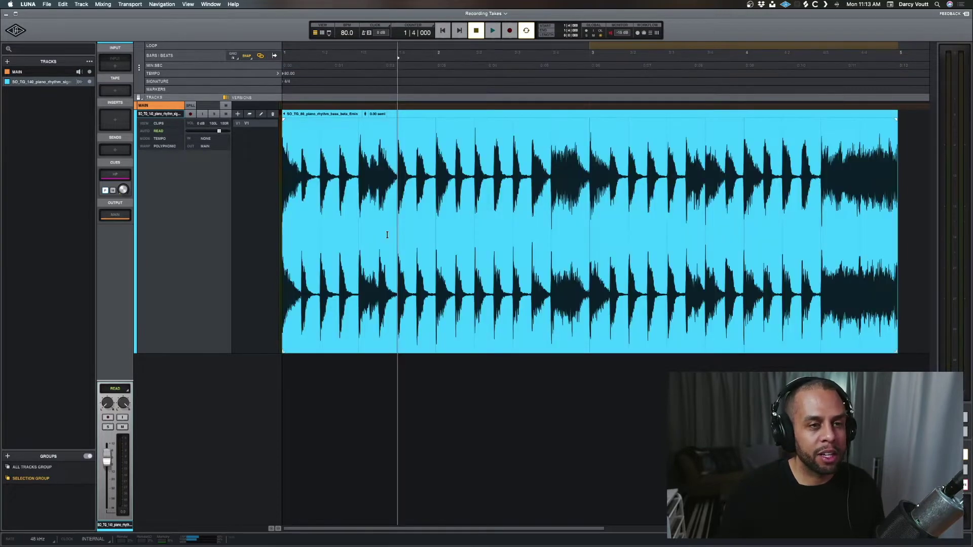
key(space)
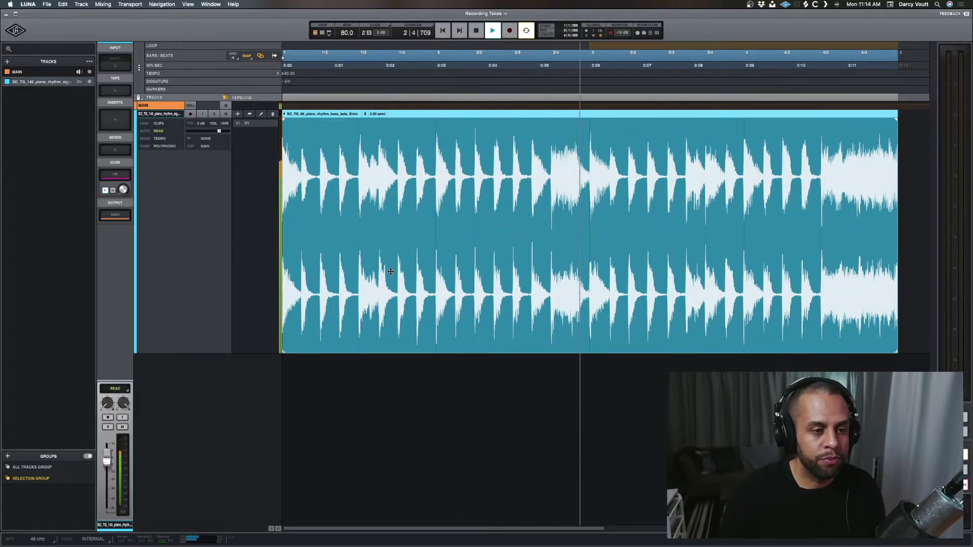
key(space)
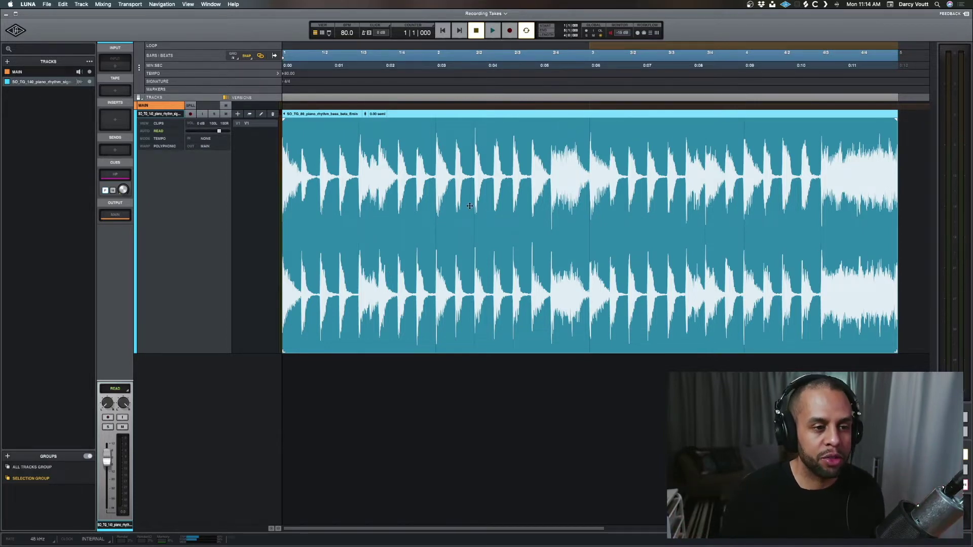
- Try lowering the piano clip's gain by about 5 dB in its header, and undo that change
click(518, 215)
click(456, 265)
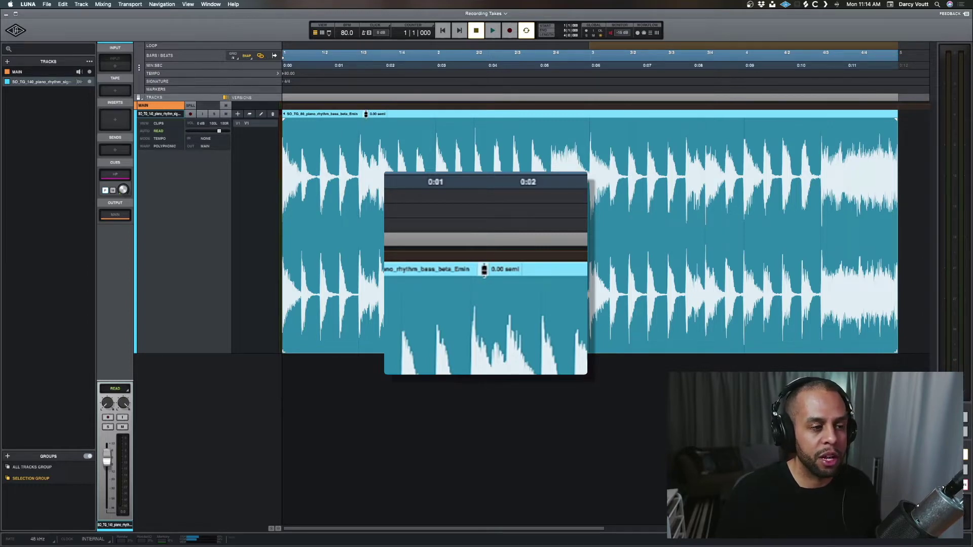
drag(365, 115, 364, 136)
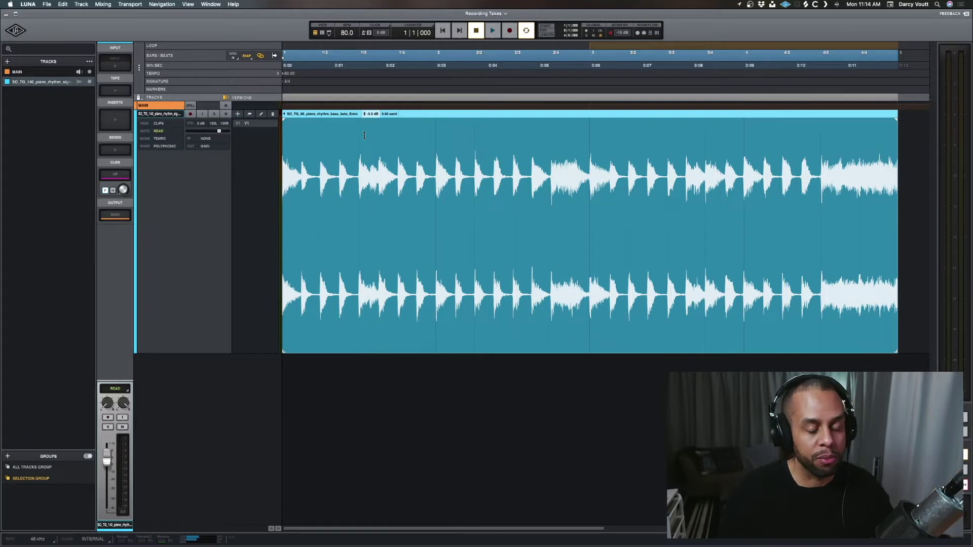
click(352, 205)
key(super+z)
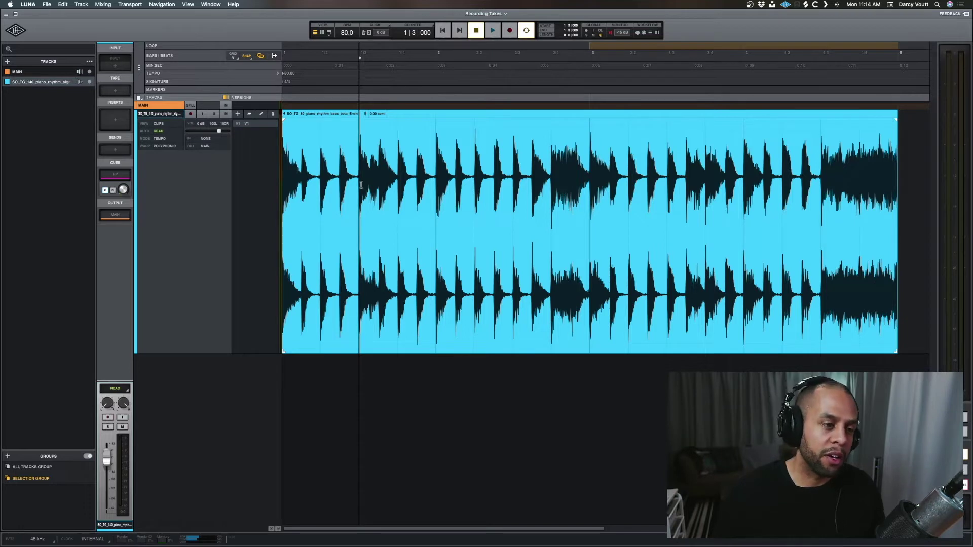
- Lower the clip's gain to about -2.2 dB from its header while the clip plays back
click(362, 116)
key(space)
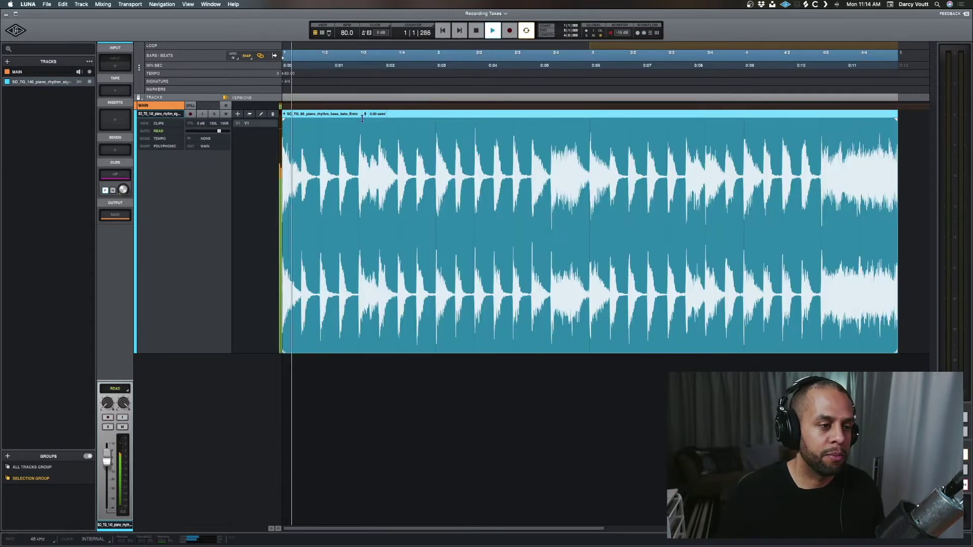
mouse_move(365, 114)
mouse_down()
mouse_move(366, 137)
mouse_move(366, 122)
mouse_up()
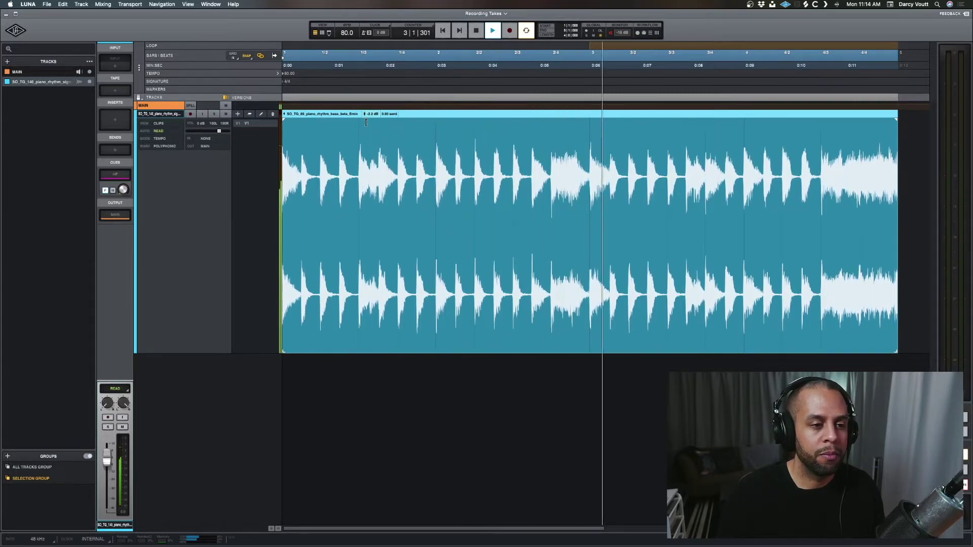
key(space)
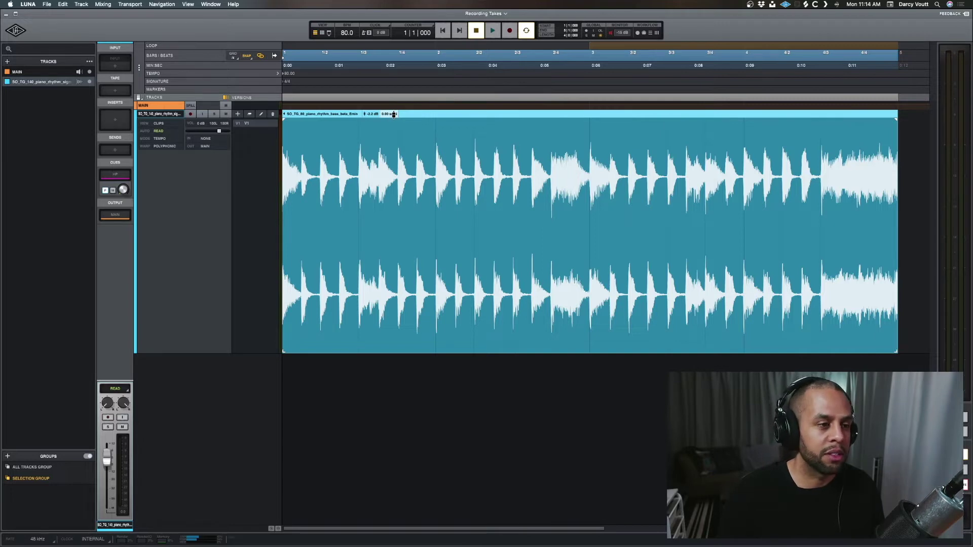
- Lower the clip's pitch by about 4.7 semitones during playback, and reset the clip's pitch and gain to zero
key(space)
mouse_move(394, 114)
mouse_down()
mouse_move(389, 148)
mouse_move(391, 117)
mouse_up()
key(space)
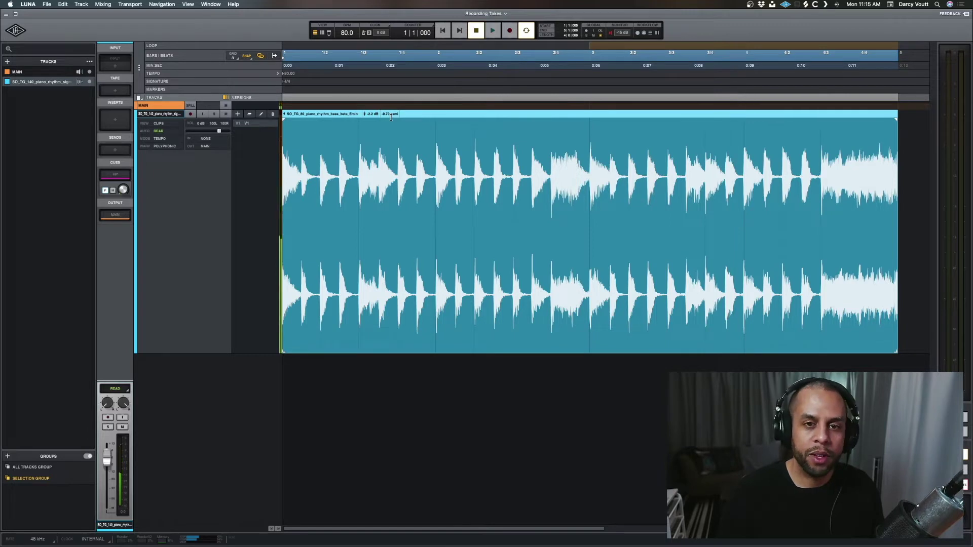
alt+click(391, 115)
alt+click(367, 114)
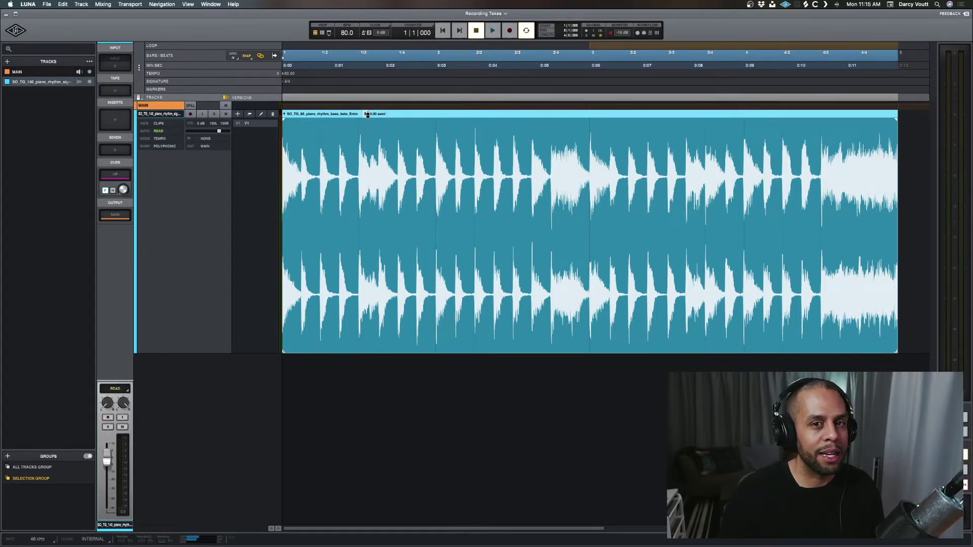
- Mute and unmute the clip in its clip settings window, and close that window
double_click(414, 115)
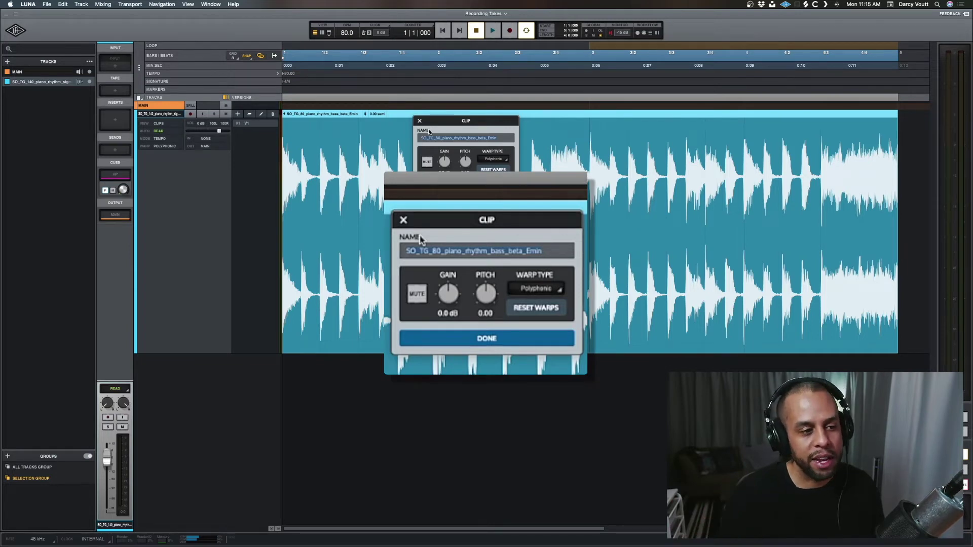
click(417, 292)
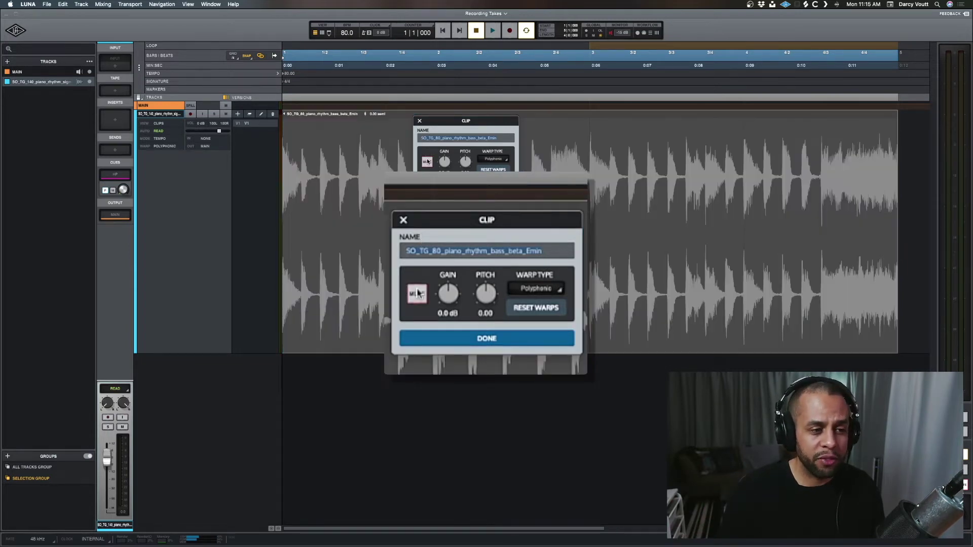
click(417, 293)
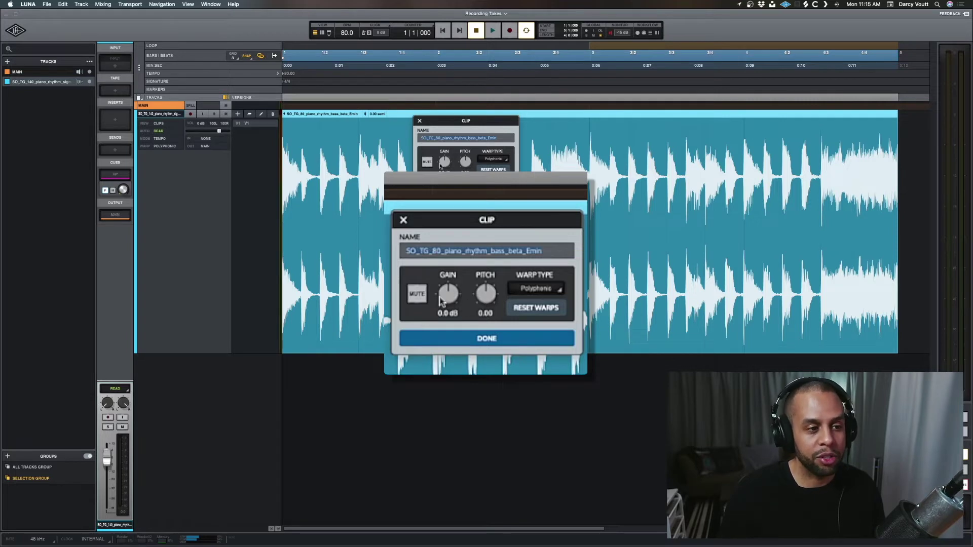
key(BackSpace)
key(Escape)
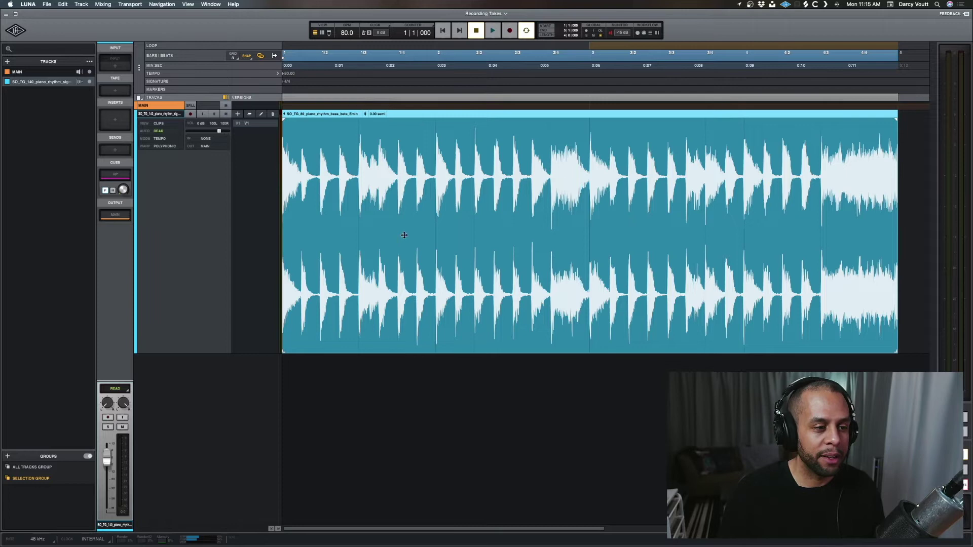
- Try lowering the clip's gain slightly and its pitch by about 7 semitones in the clip settings during playback, and undo the changes
key(space)
double_click(396, 115)
drag(430, 162, 446, 174)
click(441, 186)
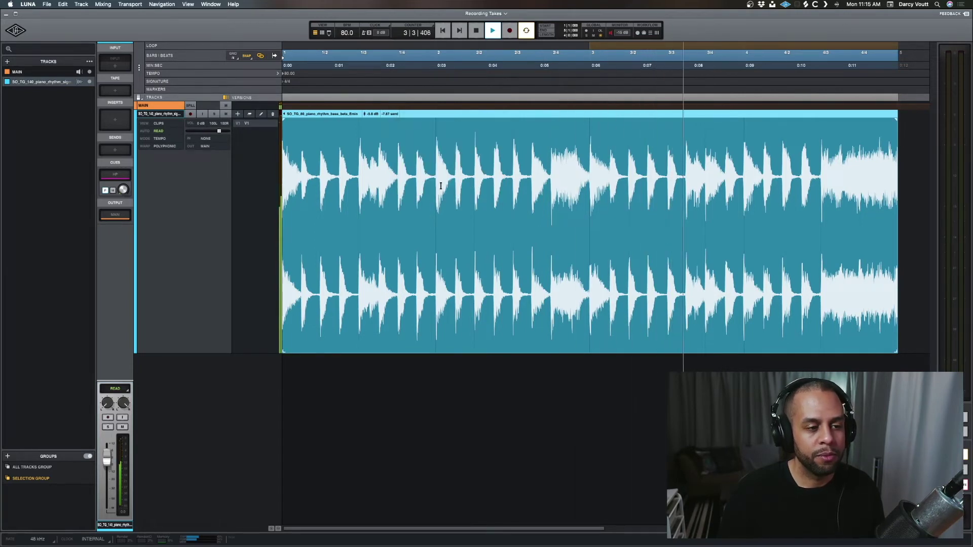
key(space)
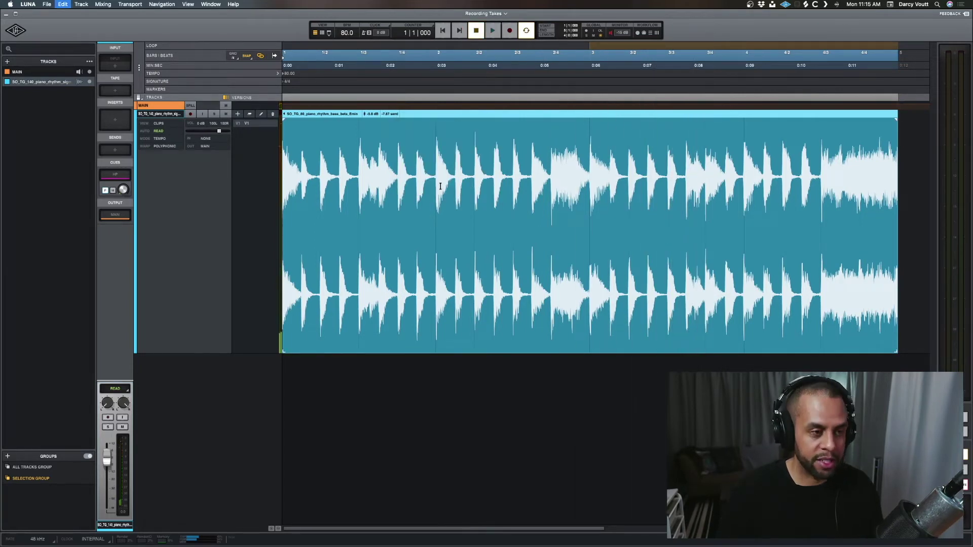
key(super+z)
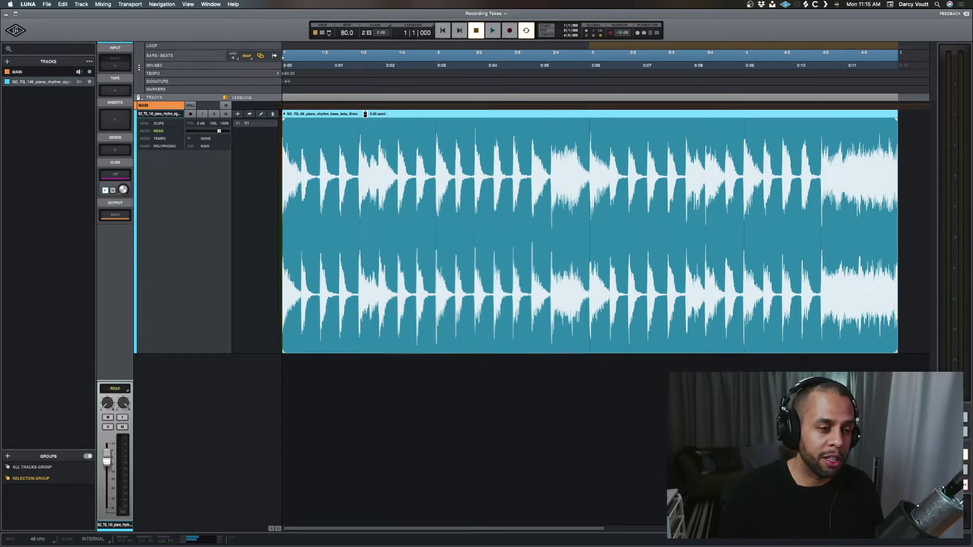
- Enter an exact clip gain of 10 dB, and undo that gain change
double_click(364, 114)
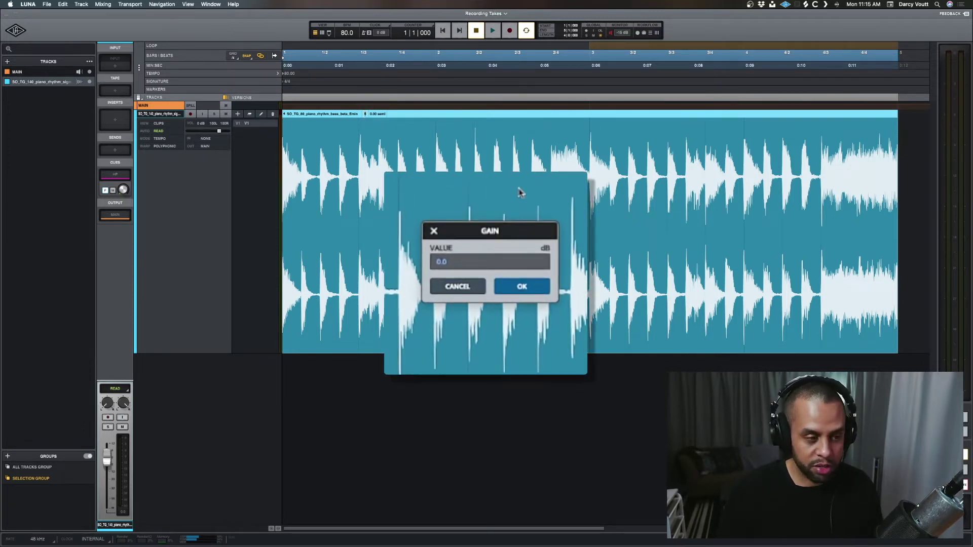
text(10)
key(Return)
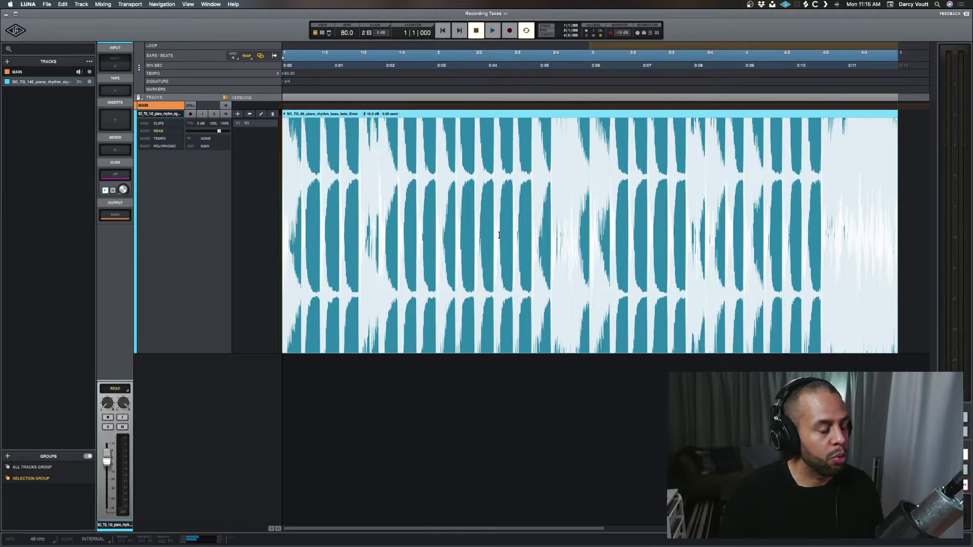
key(super+z)
- Set the clip's pitch to exactly -4 semitones and play back the result
double_click(380, 113)
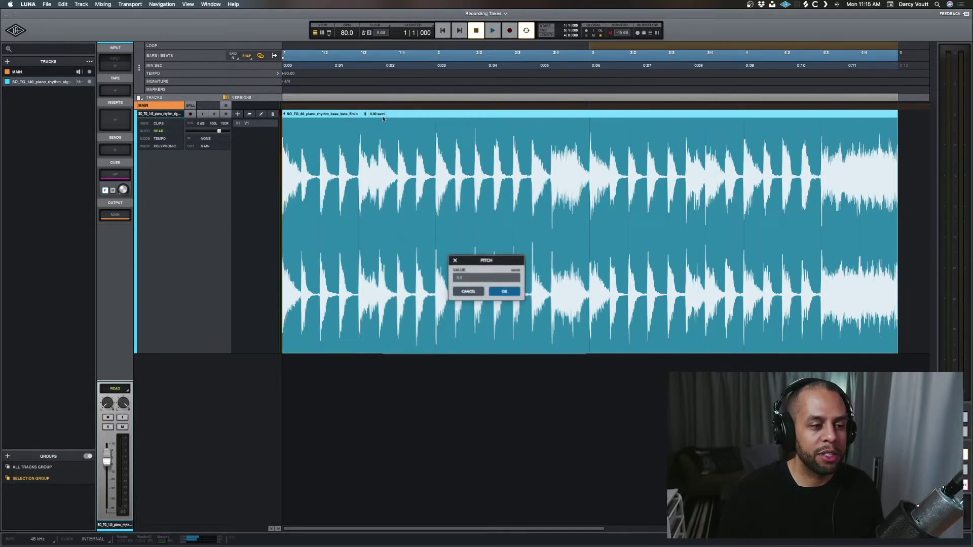
text(-12)
key(Return)
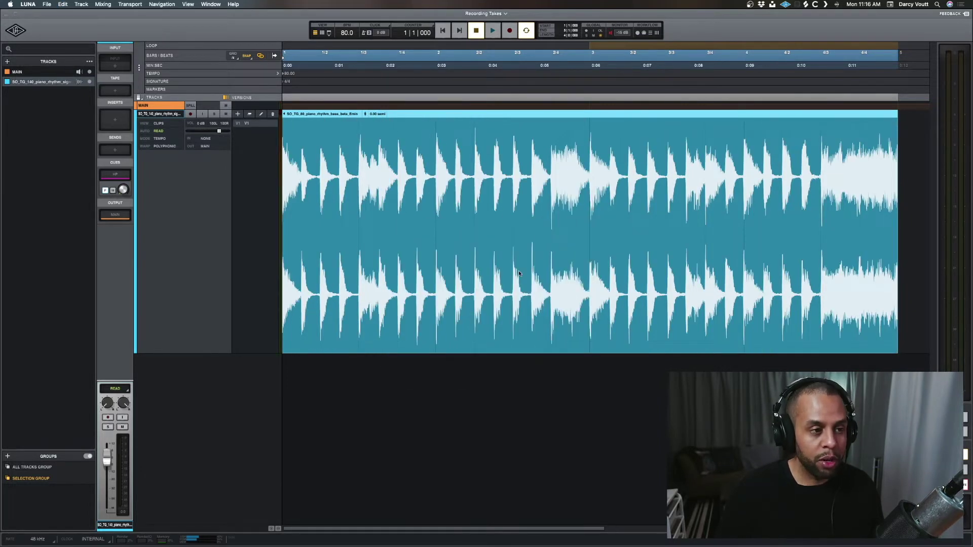
key(space)
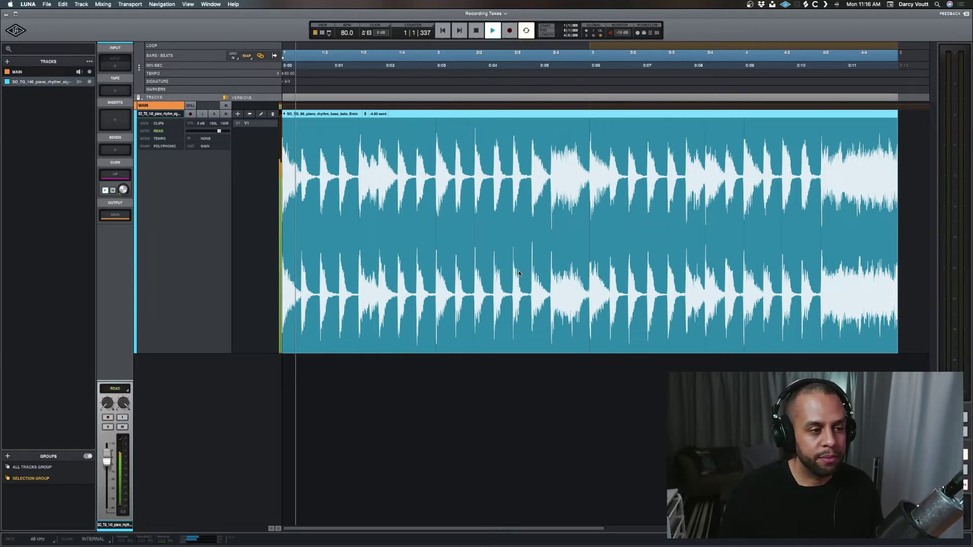
key(space)
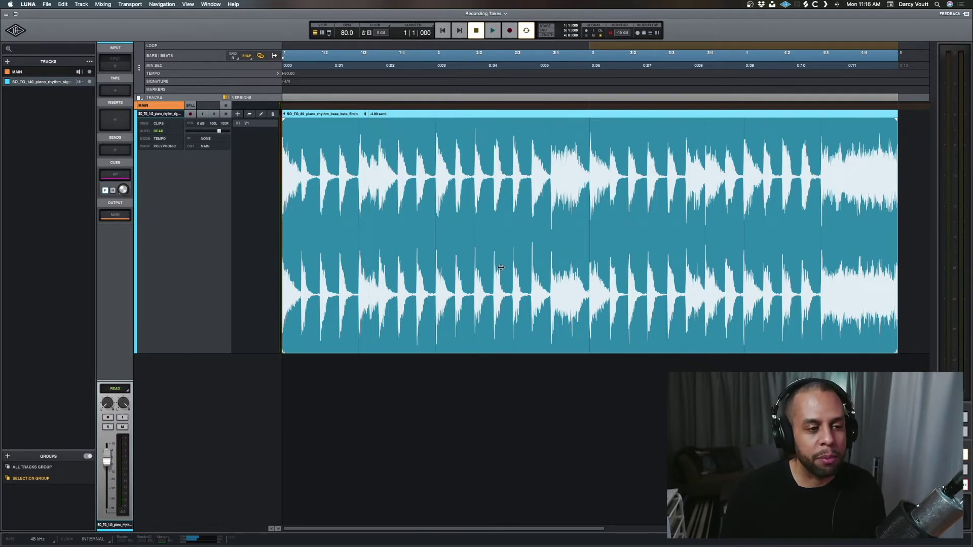
- Split the piano clip into five sections at bars 2, 3 and 4 and at beat 3 of bar 4
click(515, 202)
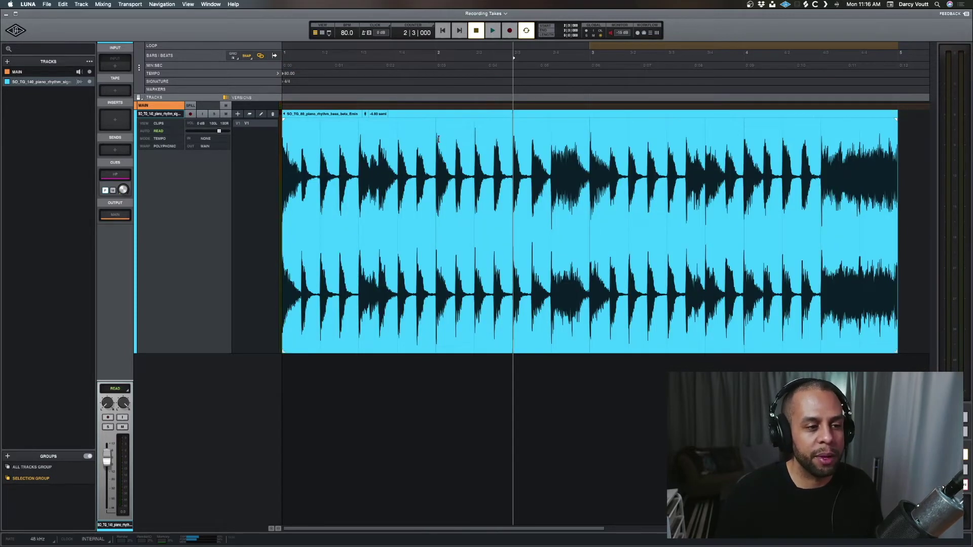
drag(446, 142, 583, 150)
key(s)
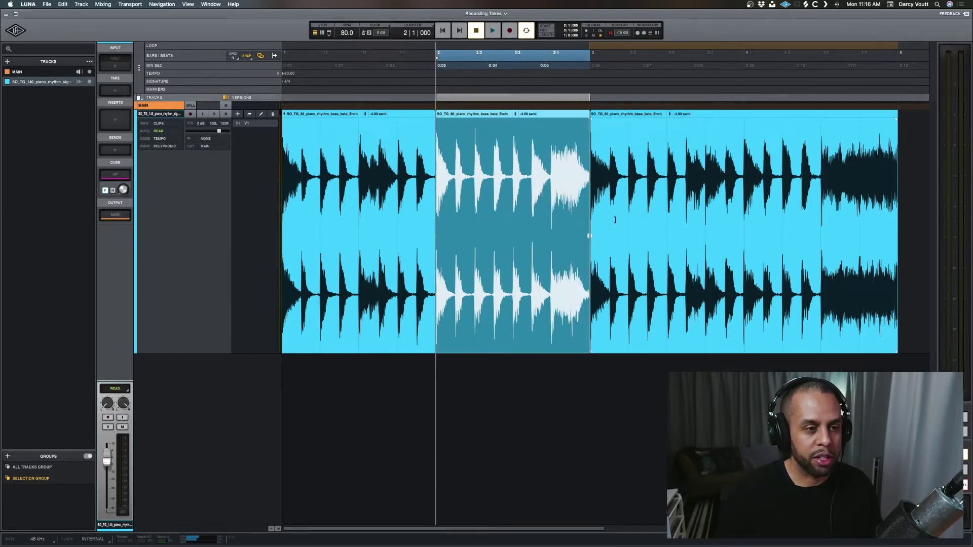
click(744, 154)
drag(741, 155, 824, 200)
key(s)
click(851, 201)
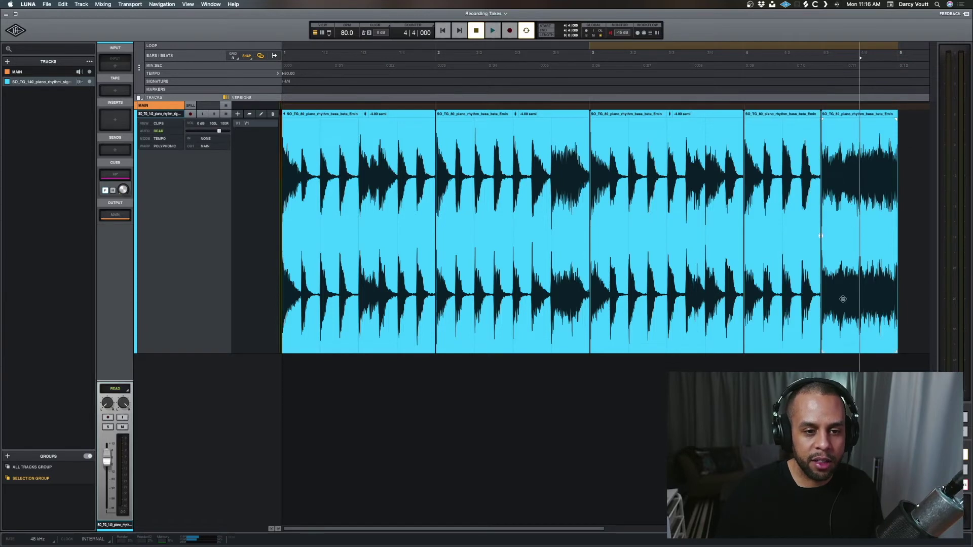
- Lower the last clip's gain to about -4.0 dB and enter a new negative pitch value in its clip settings
click(842, 299)
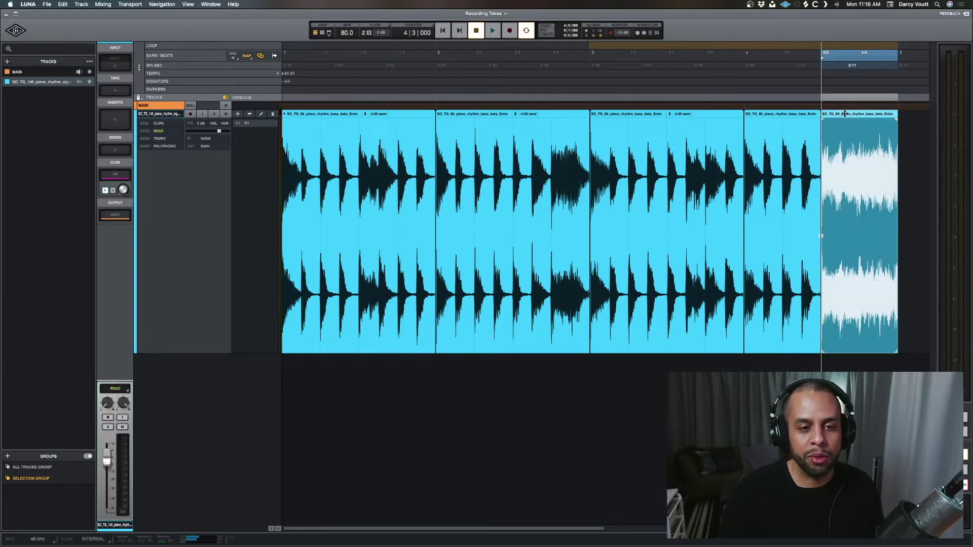
double_click(845, 114)
drag(878, 162, 877, 174)
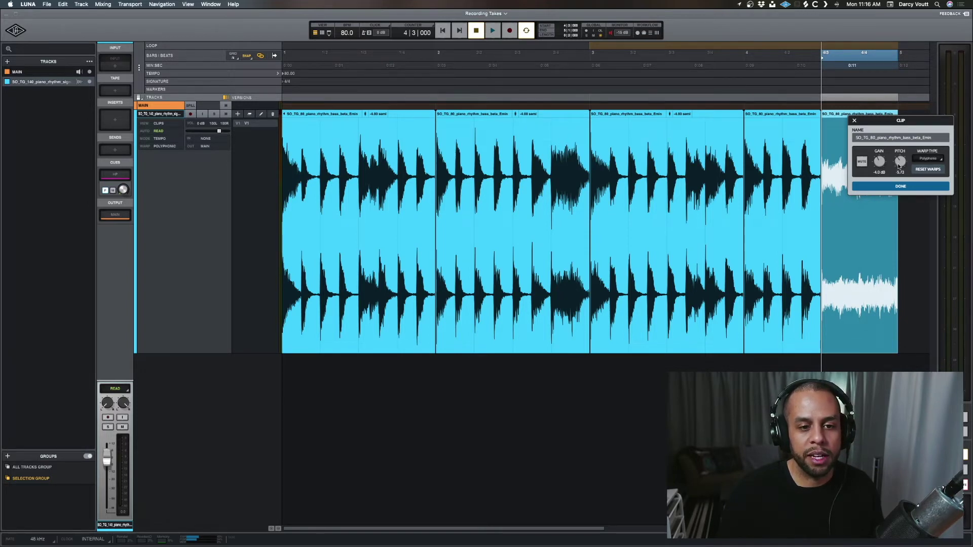
double_click(899, 161)
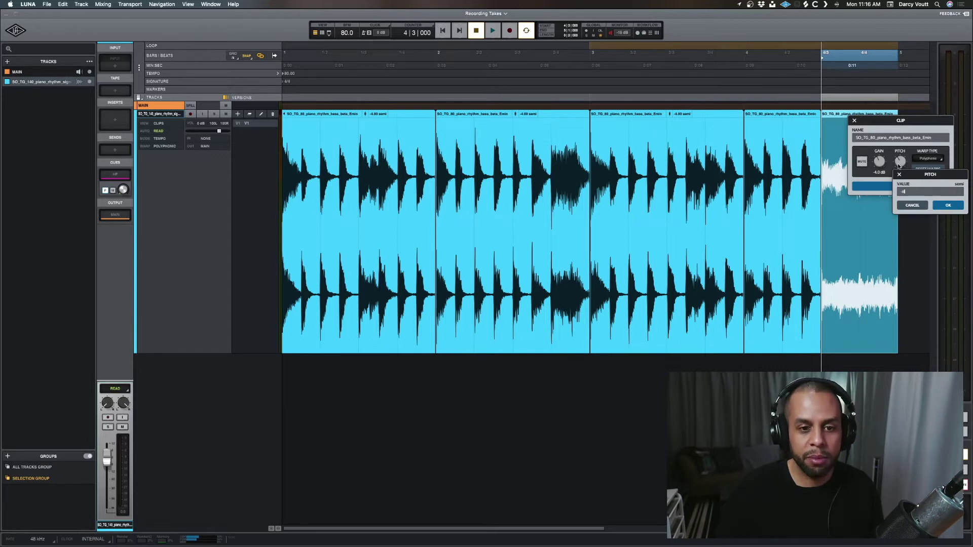
key(Return)
click(893, 186)
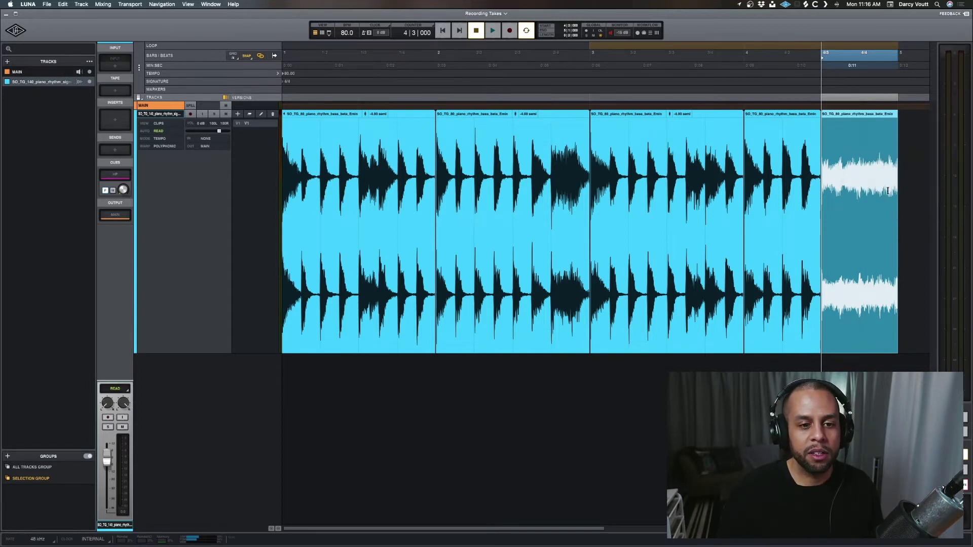
- Adjust individual clips: bar 2 gain to about -2.2 dB, bar 1 pitch slightly higher, and bar 3 gain to about -1.1 dB
click(666, 246)
click(551, 150)
drag(515, 114, 515, 122)
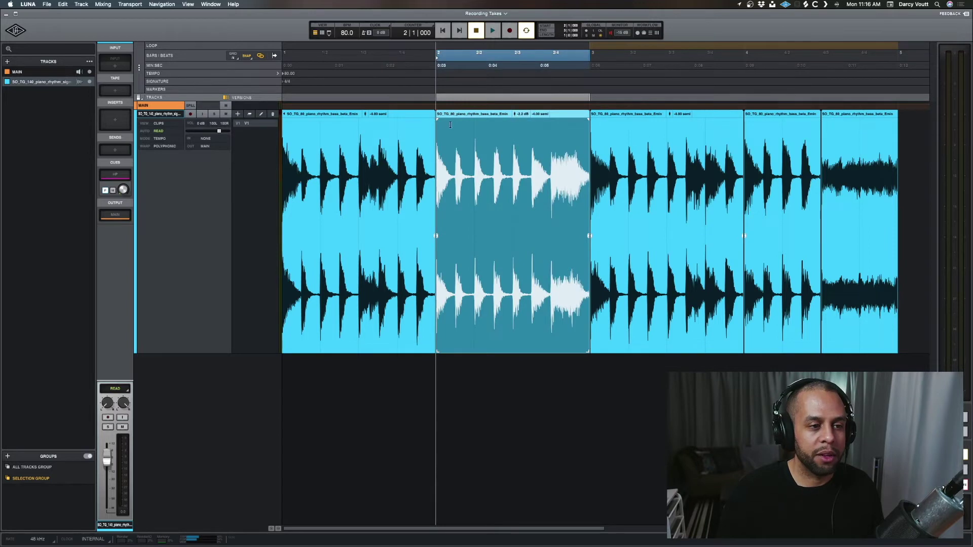
click(372, 111)
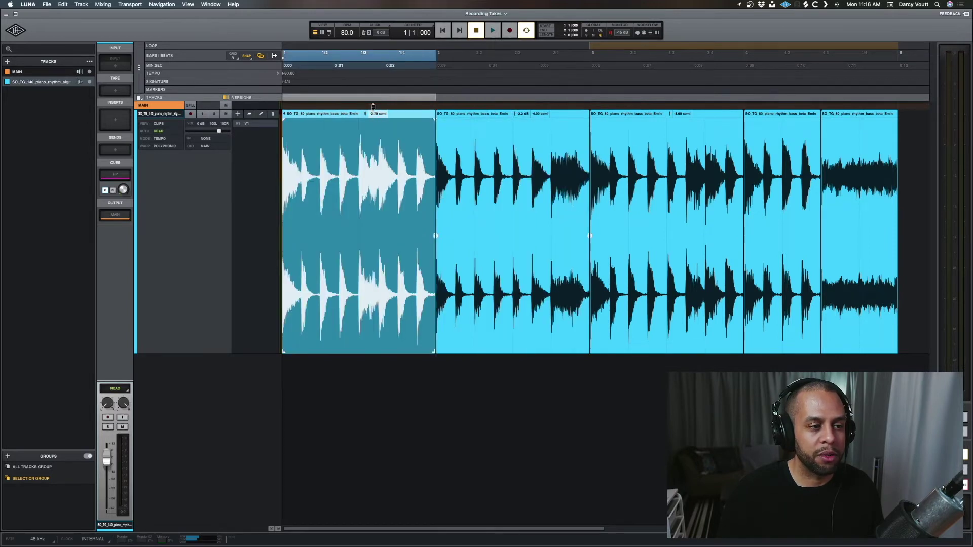
drag(670, 115, 671, 118)
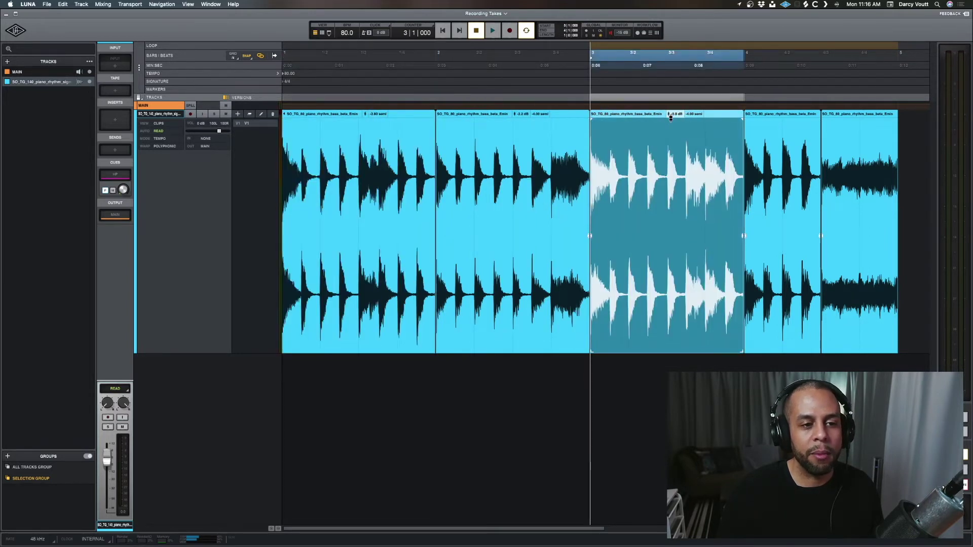
- Select all five clips on the piano track
click(422, 293)
shift+click(847, 342)
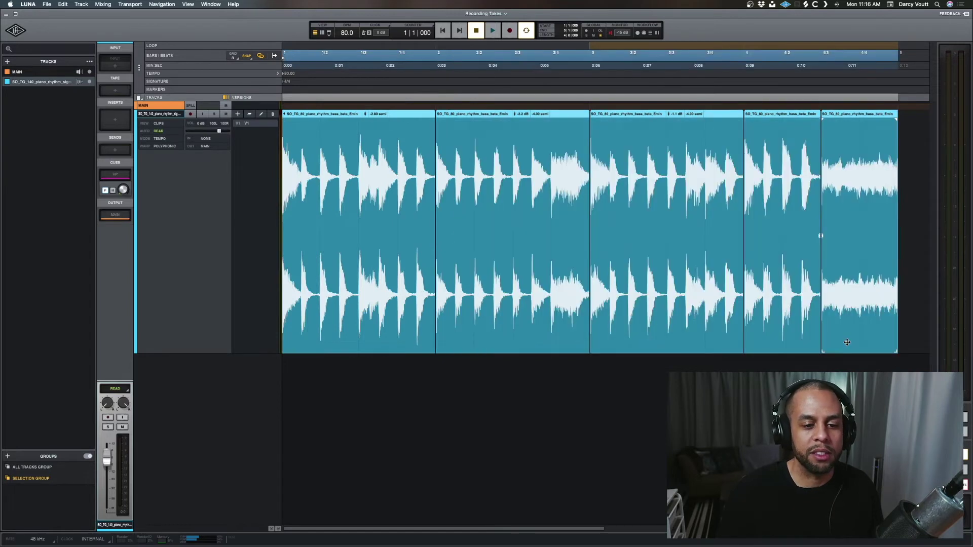
- Play back the edited piano clips, then restore one continuous clip across bars 1 to 4 with default gain and 0.00 semi pitch
key(space)
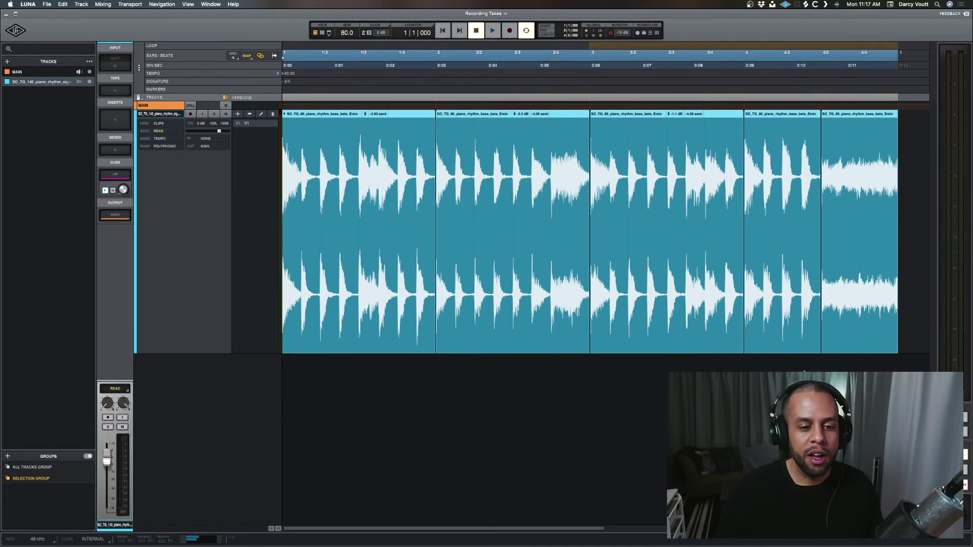
shift+click(480, 330)
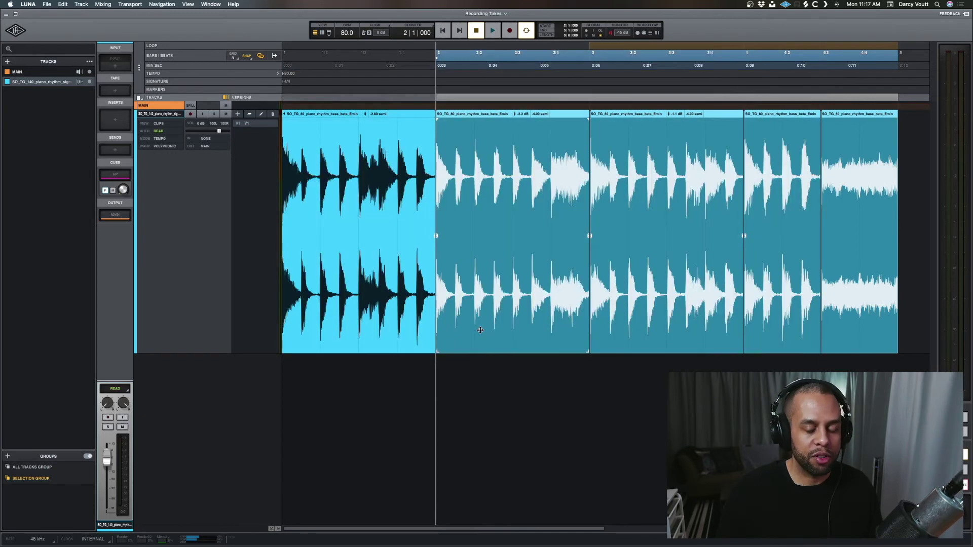
key(Delete)
drag(432, 348, 898, 347)
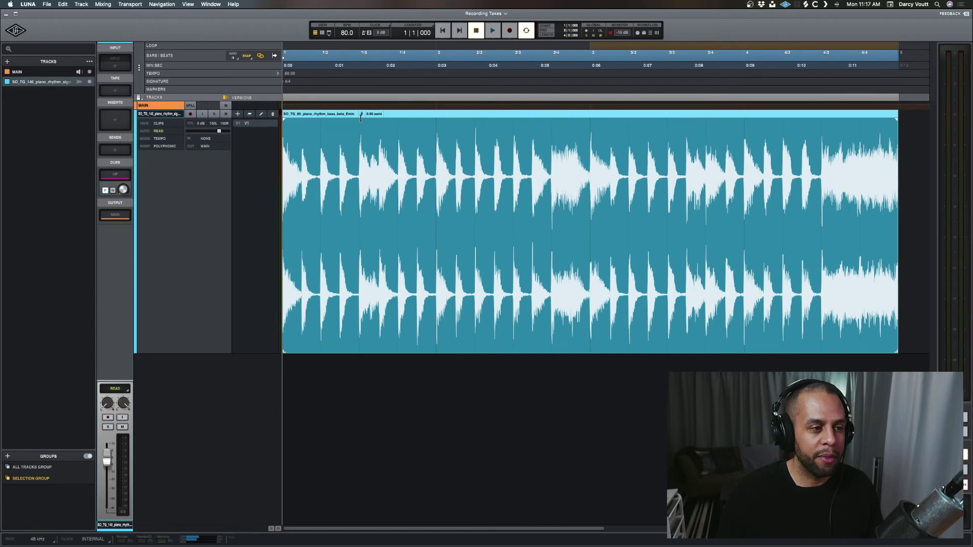
double_click(361, 115)
click(468, 291)
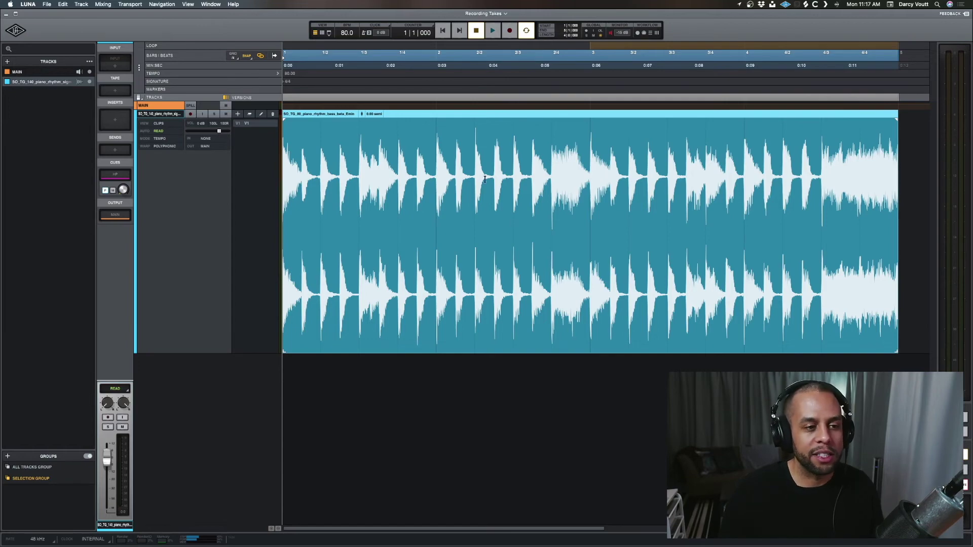
- Separate the single note just before beat 4 of bar 2 into its own clip and lower its gain to about -5.3 dB
click(532, 166)
scroll(532, 180, up, 3)
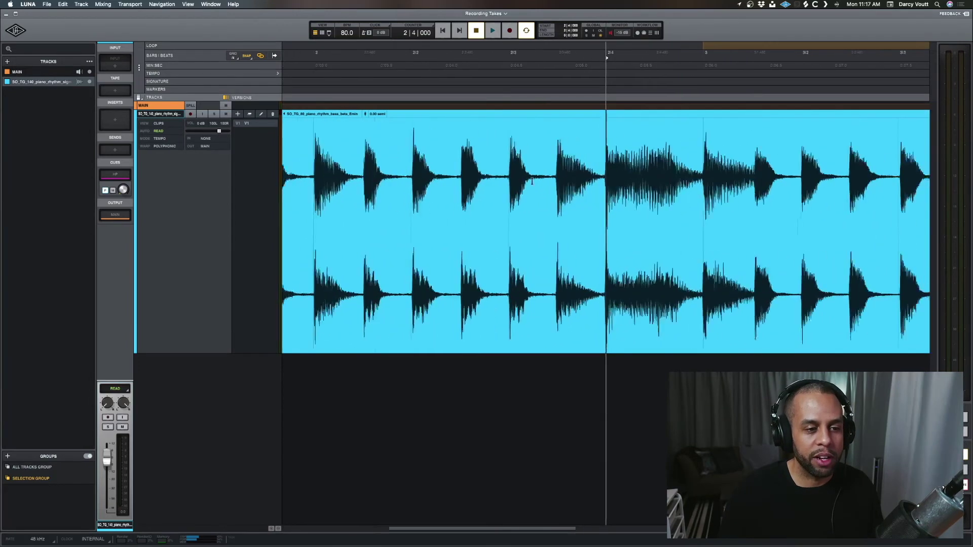
scroll(532, 180, up, 4)
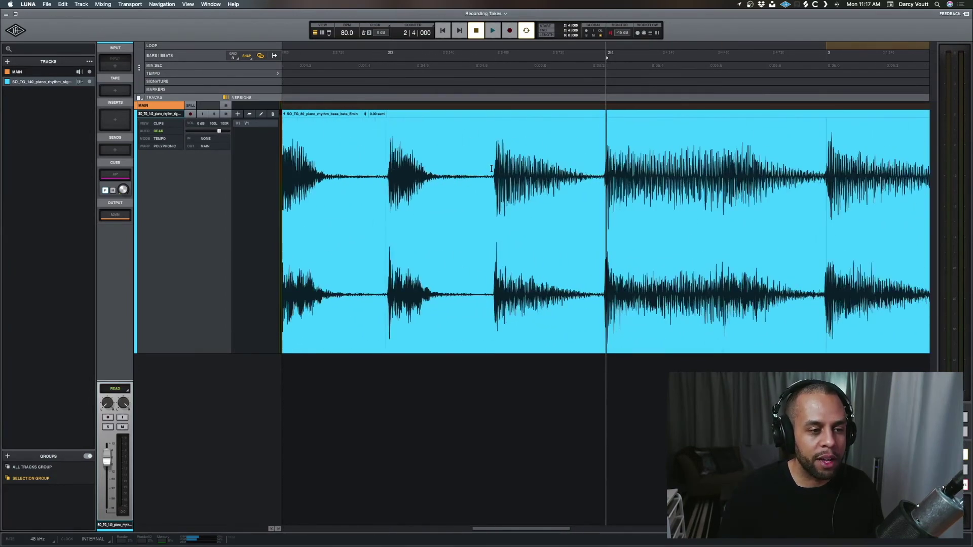
drag(491, 169, 600, 167)
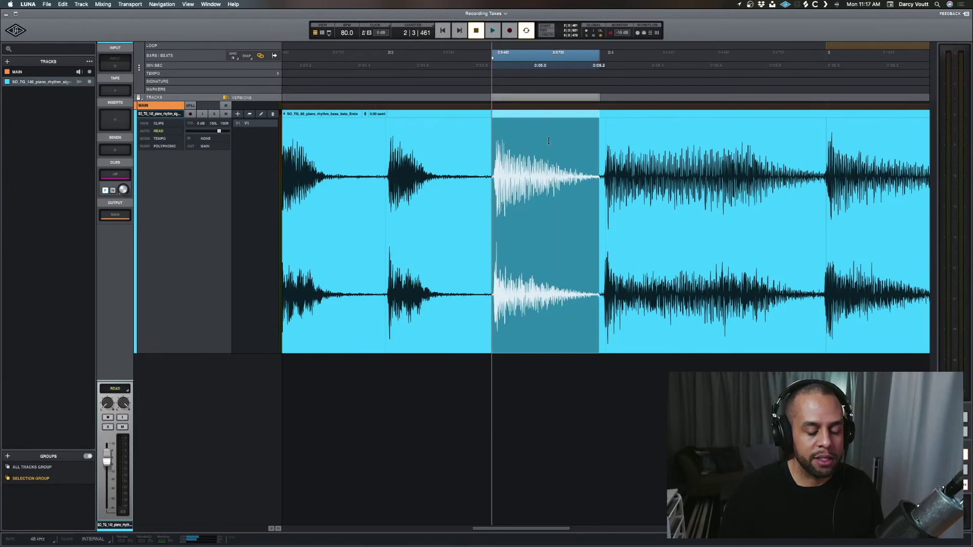
key(super+e)
drag(571, 114, 572, 135)
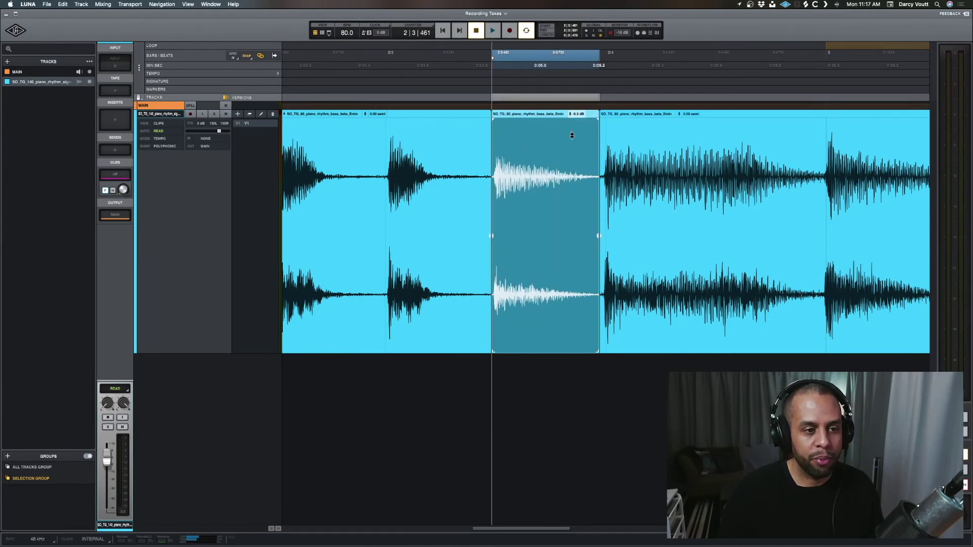
click(564, 153)
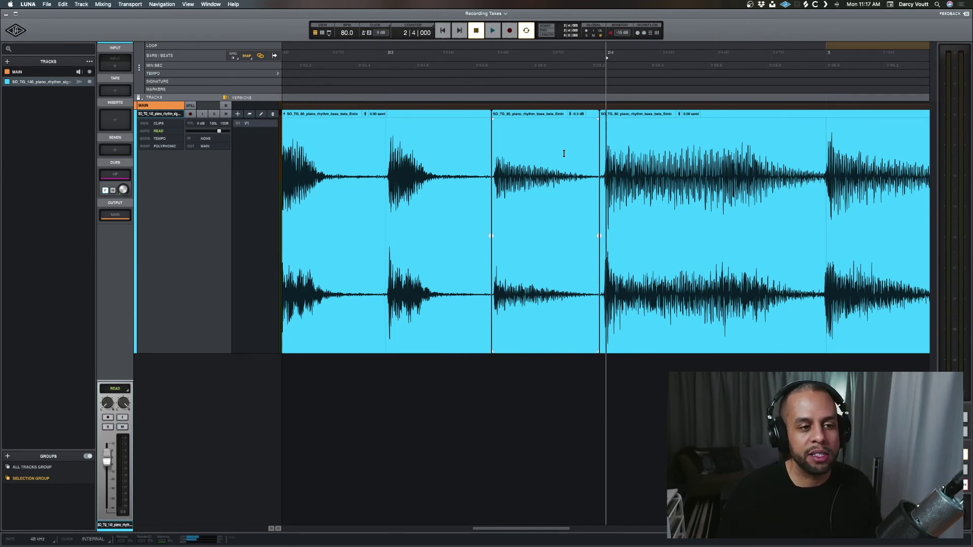
scroll(577, 213, up, 5)
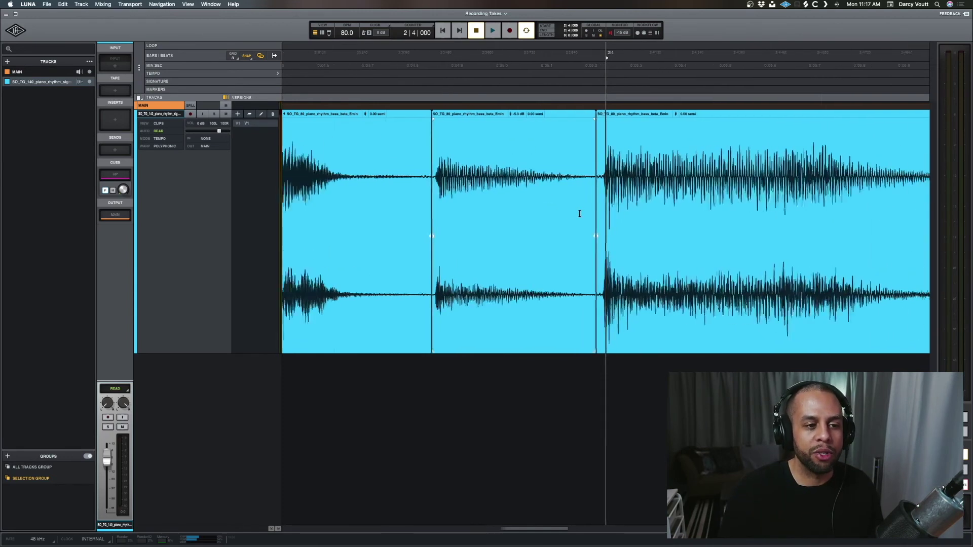
scroll(502, 139, left, 2)
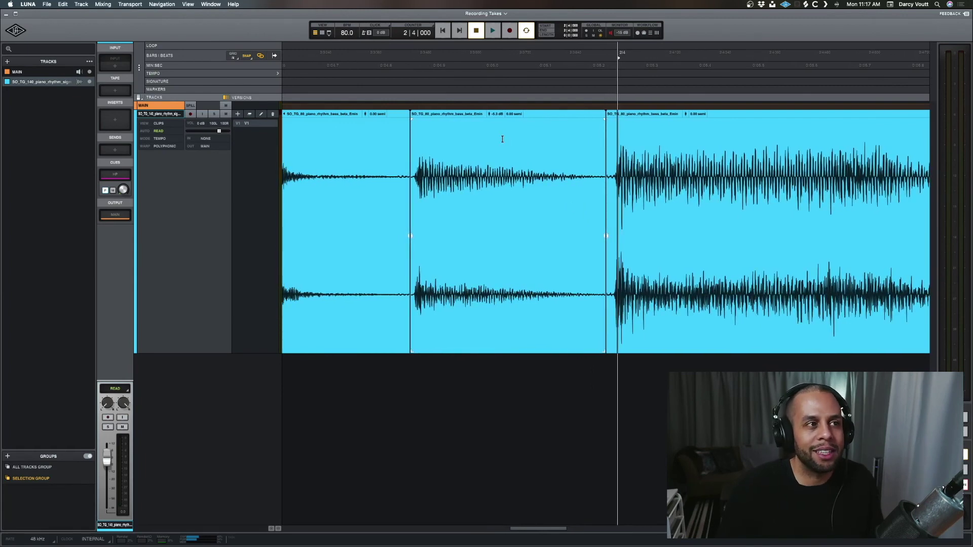